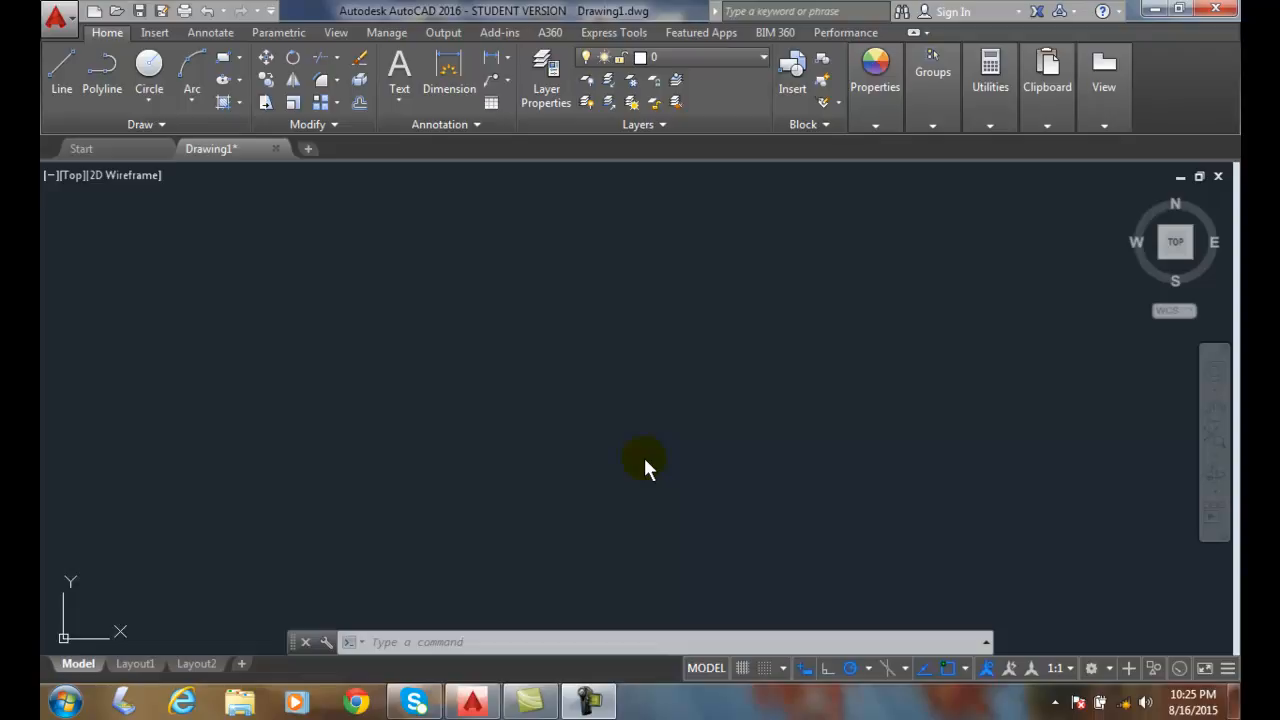
Step: Draw a single horizontal line 6.375 inches long in the middle-left of the empty drawing area, extending to the right
click(58, 75)
click(392, 372)
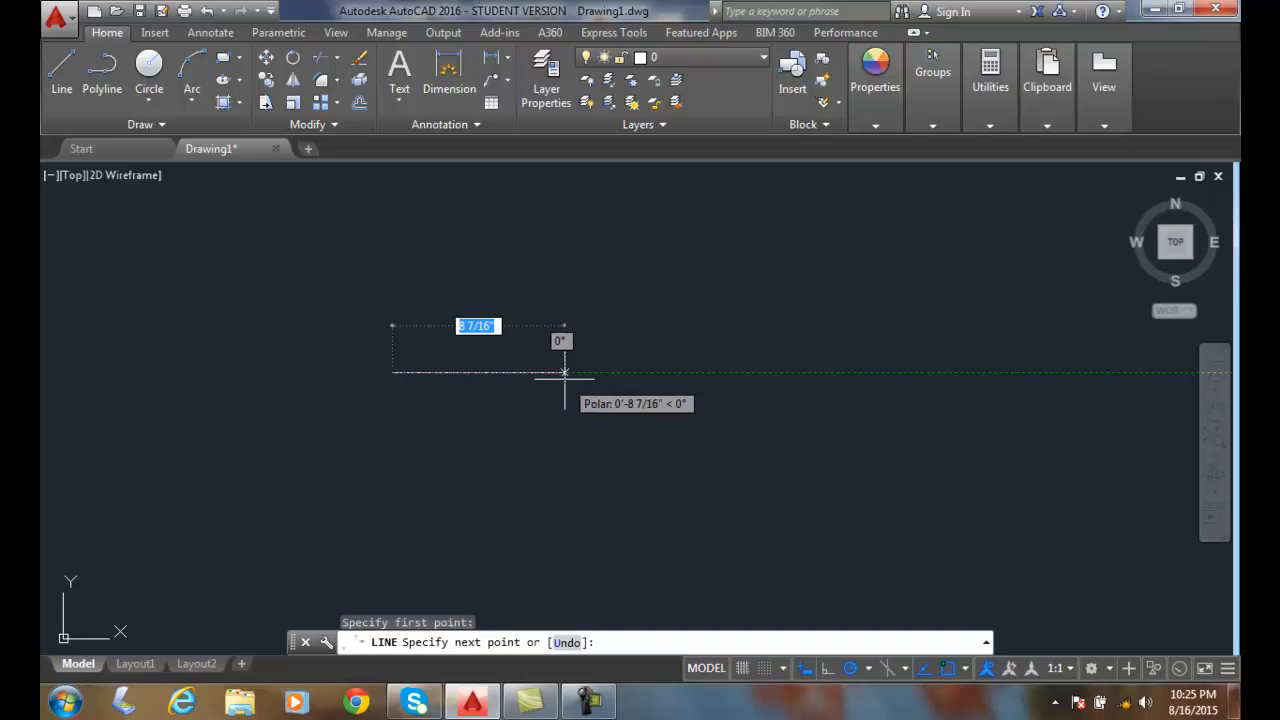
text(6.375)
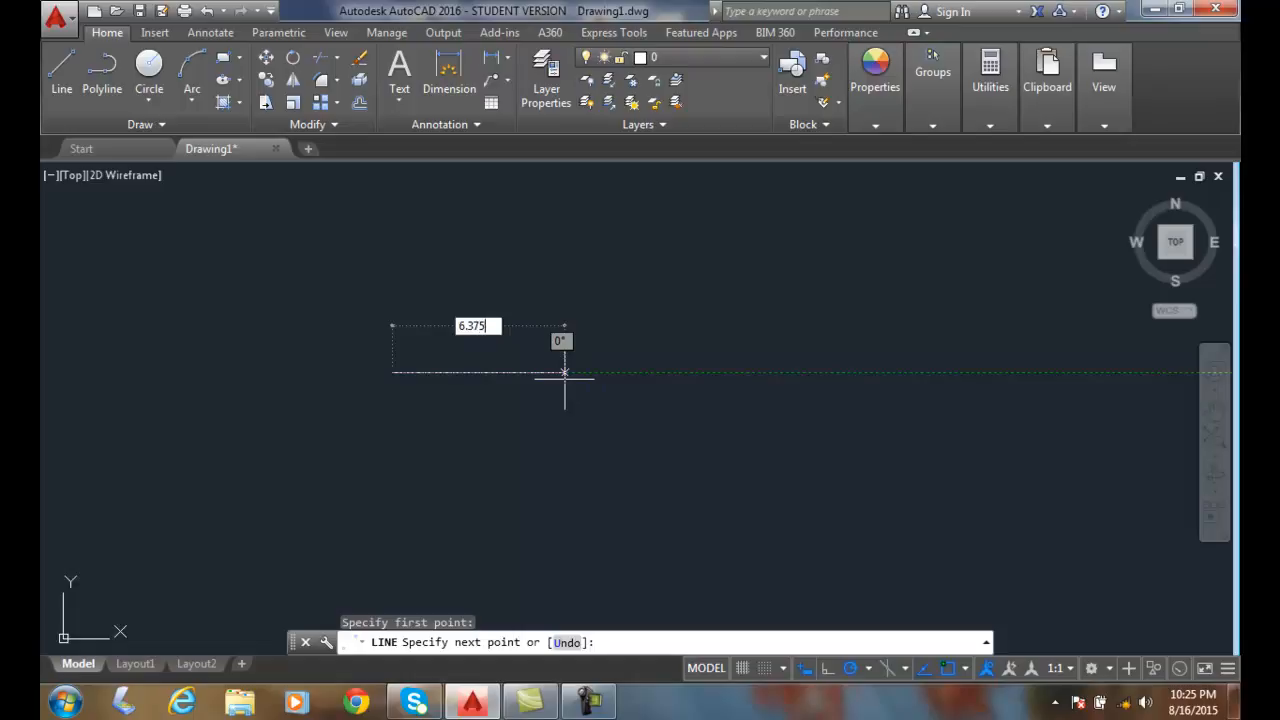
key(Return)
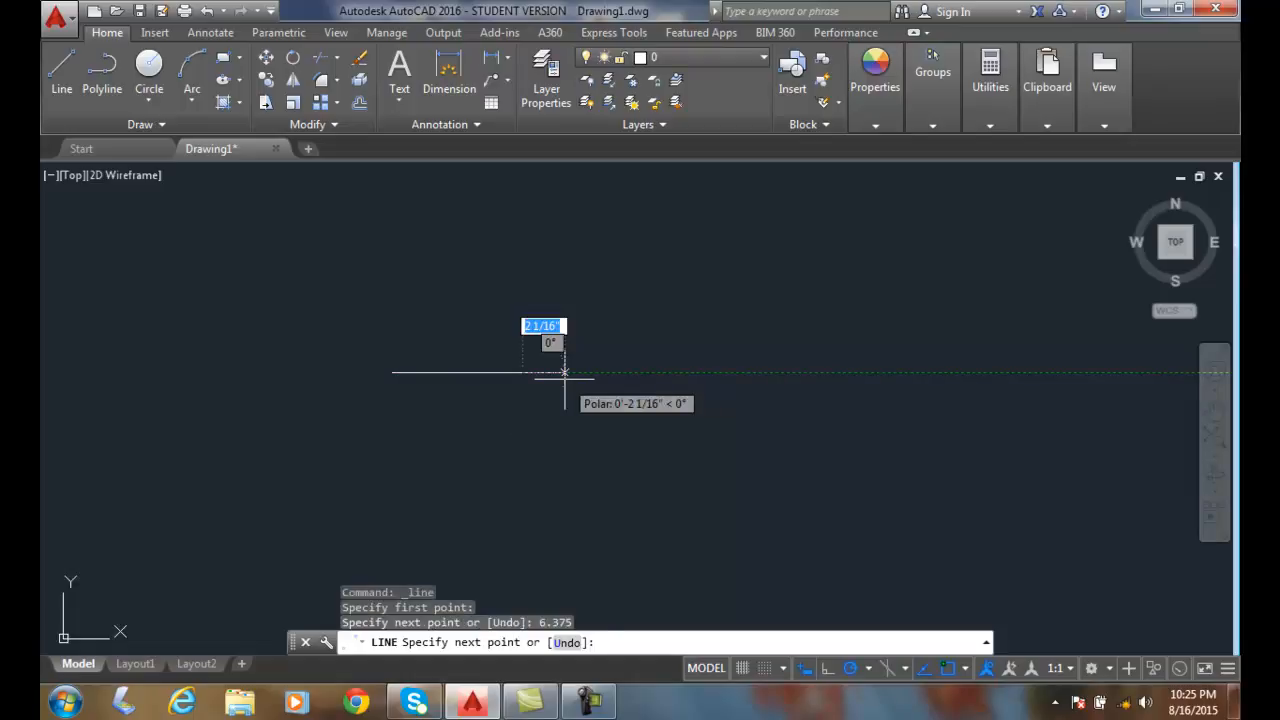
key(Return)
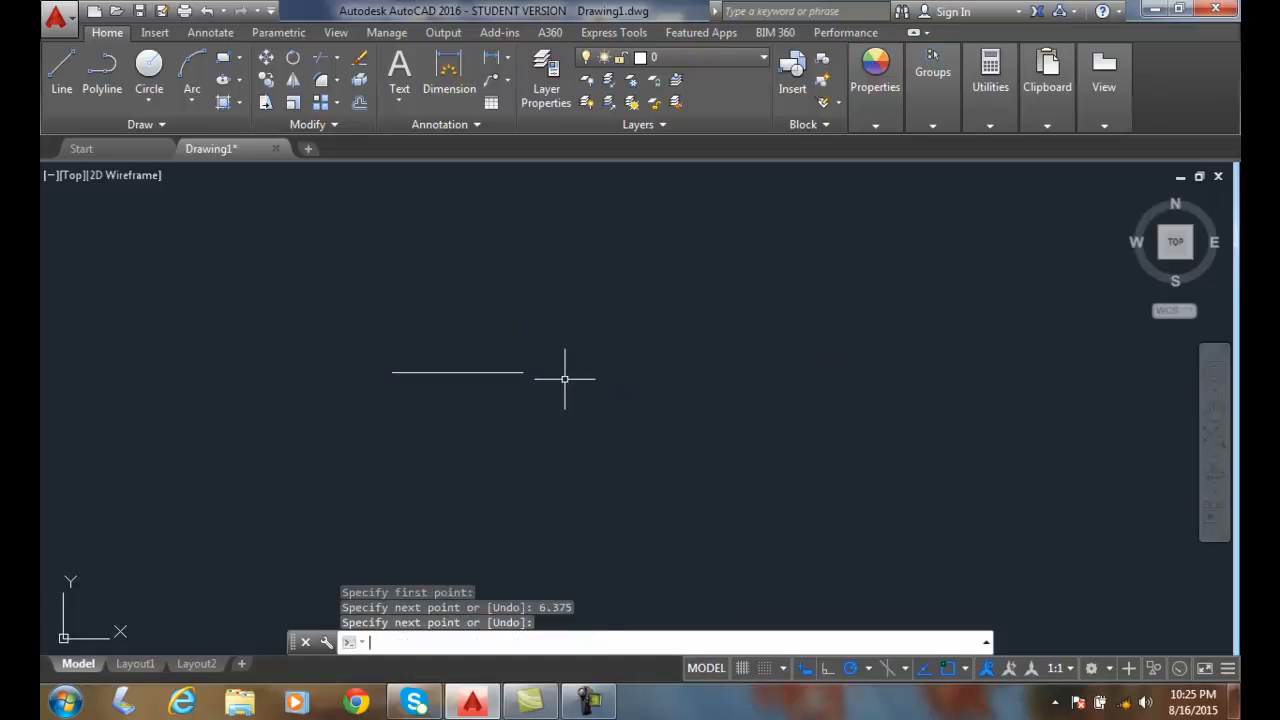
Step: Draw a second horizontal line above the first, starting over its left end, with a negative length of -6.375
click(66, 86)
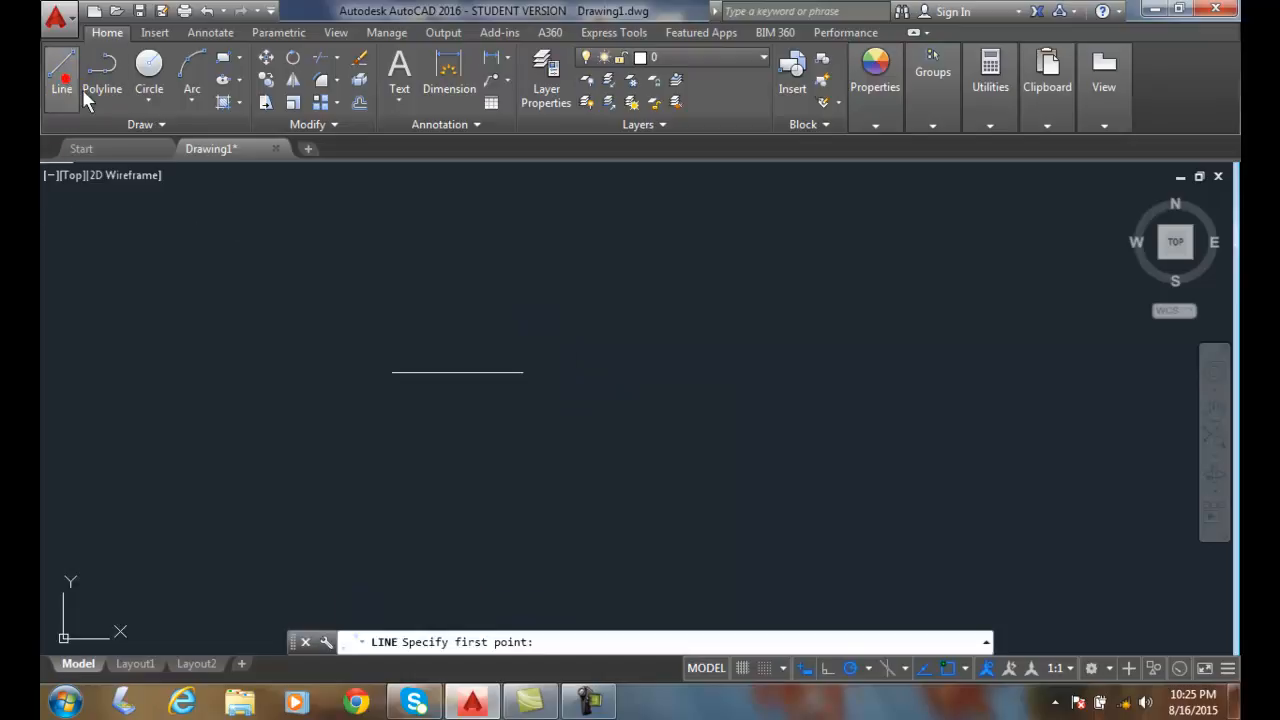
click(389, 292)
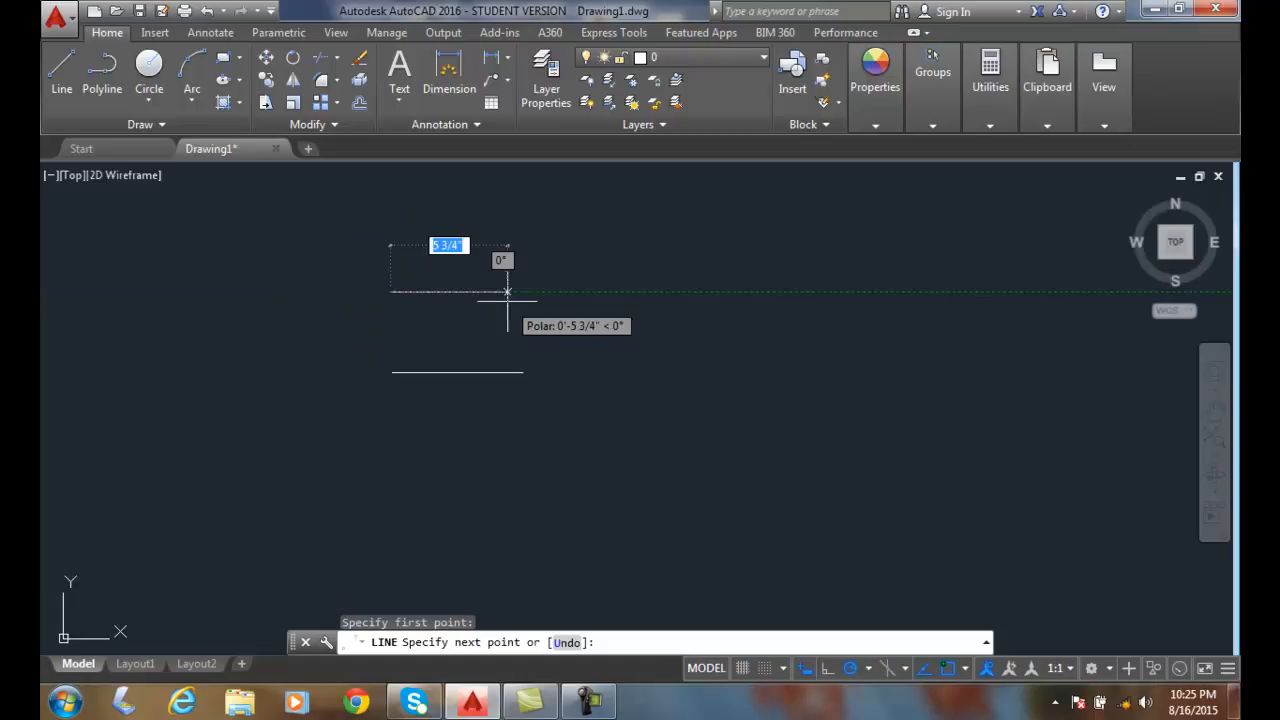
text(-)
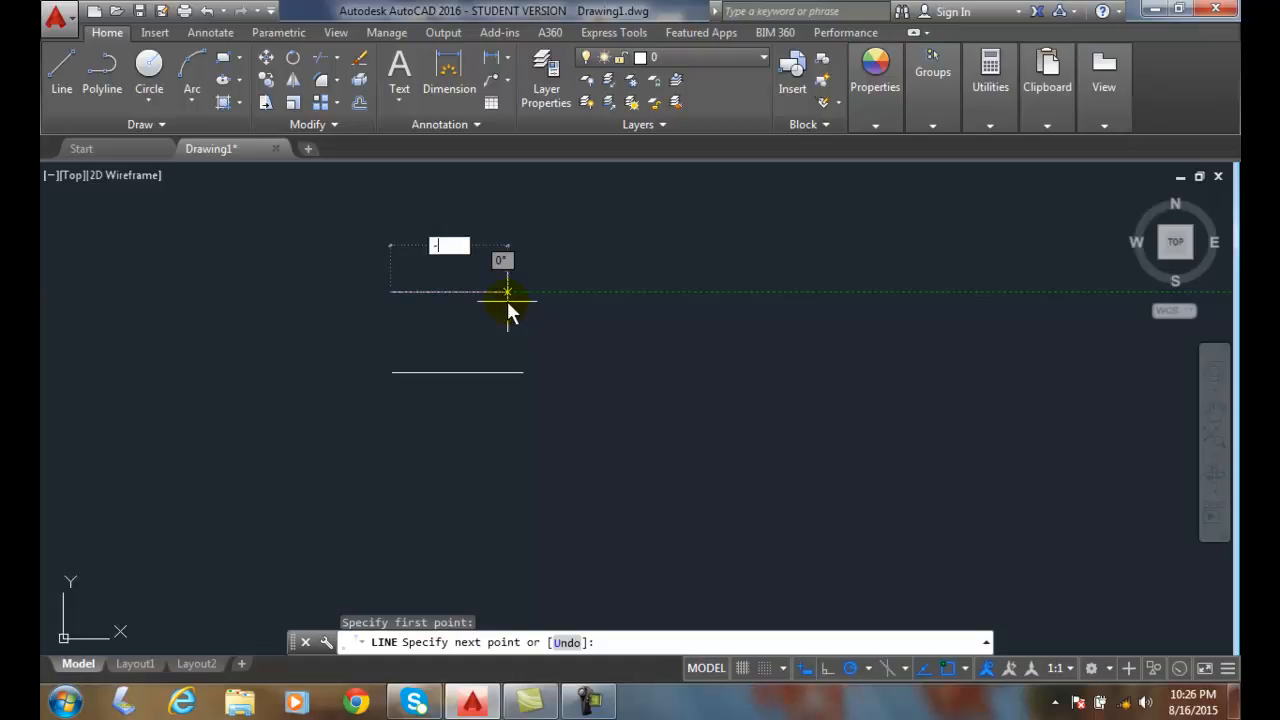
text(6.375)
key(Return)
key(Return)
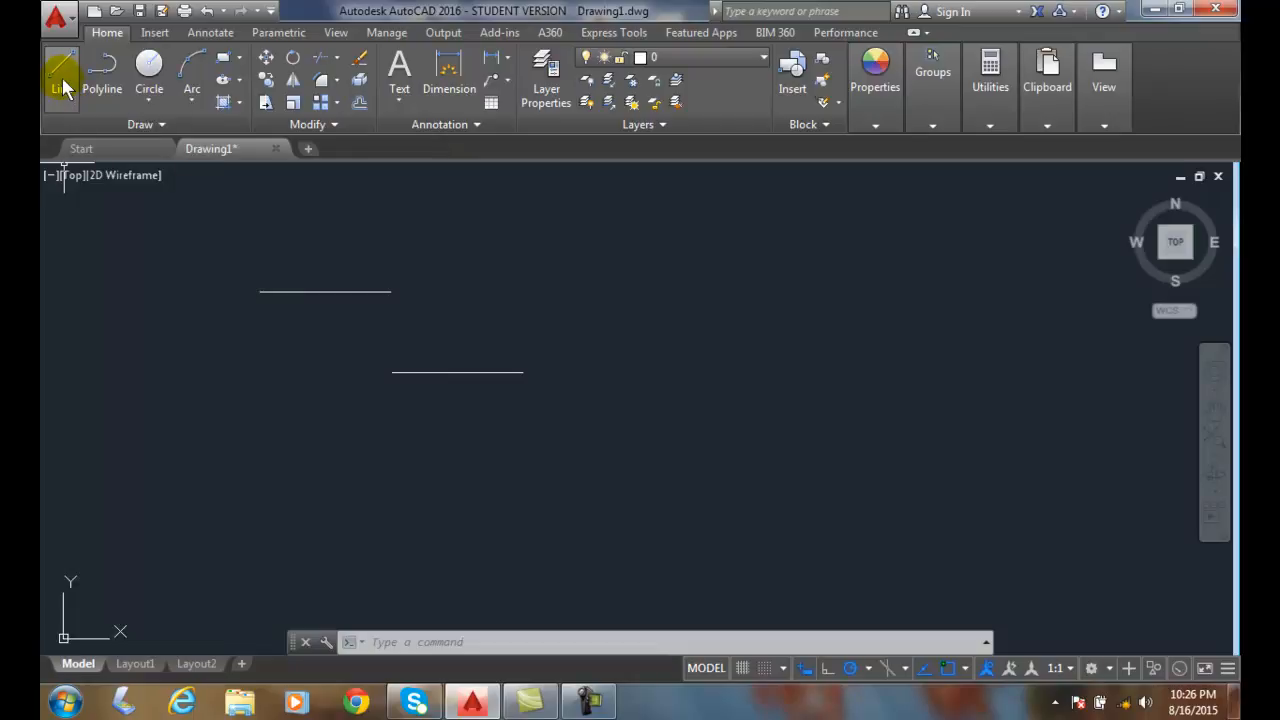
Step: Draw a horizontal line 2.5 inches long to the right of the two existing lines, entering the length as a decimal
click(62, 78)
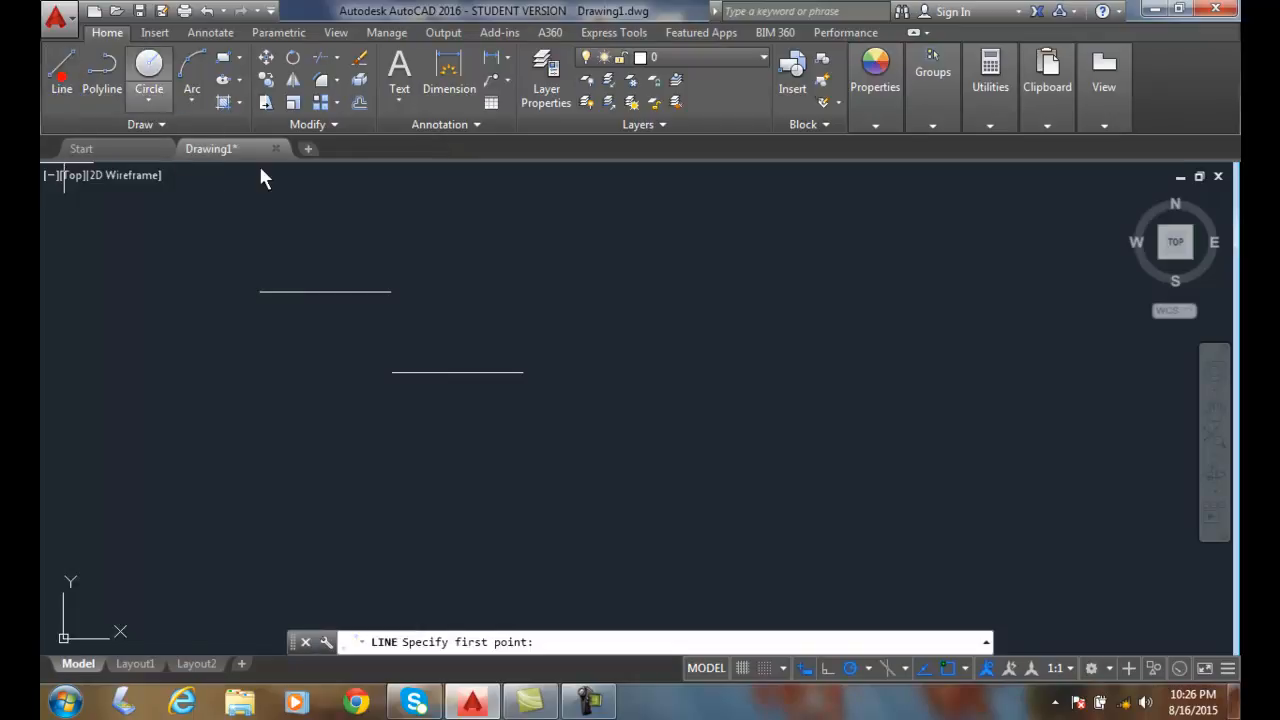
click(672, 269)
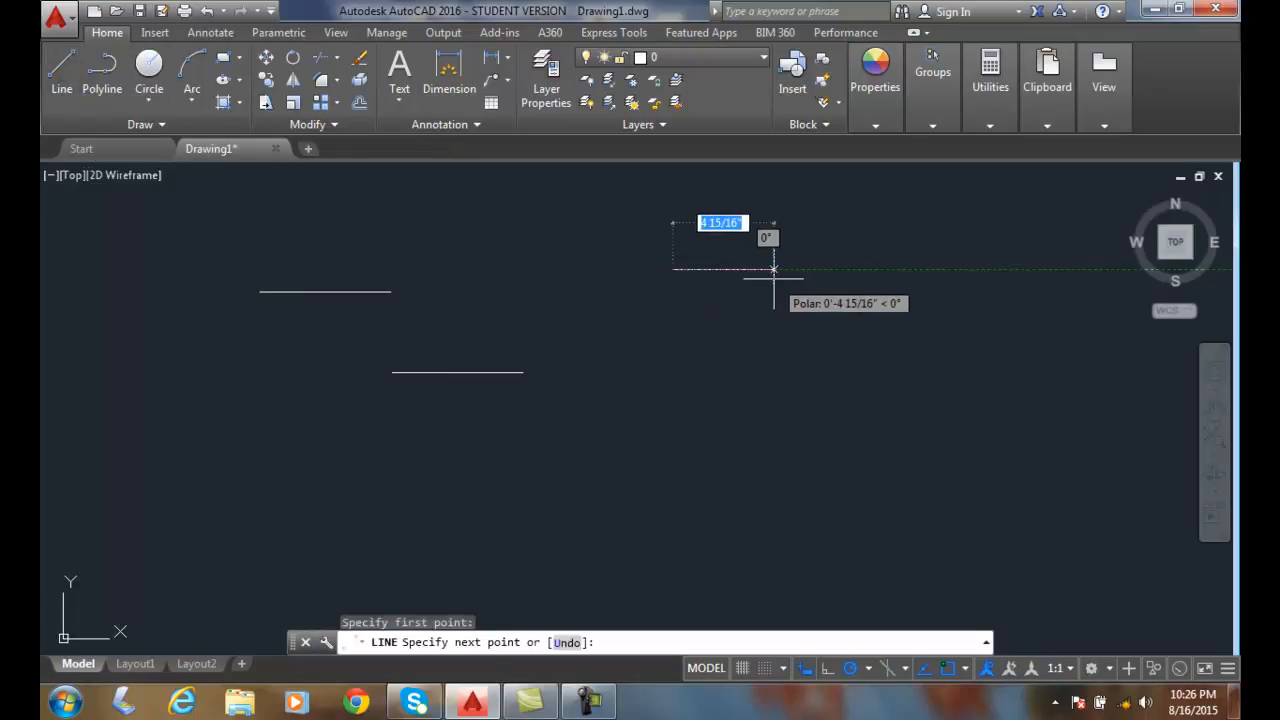
text(2.5)
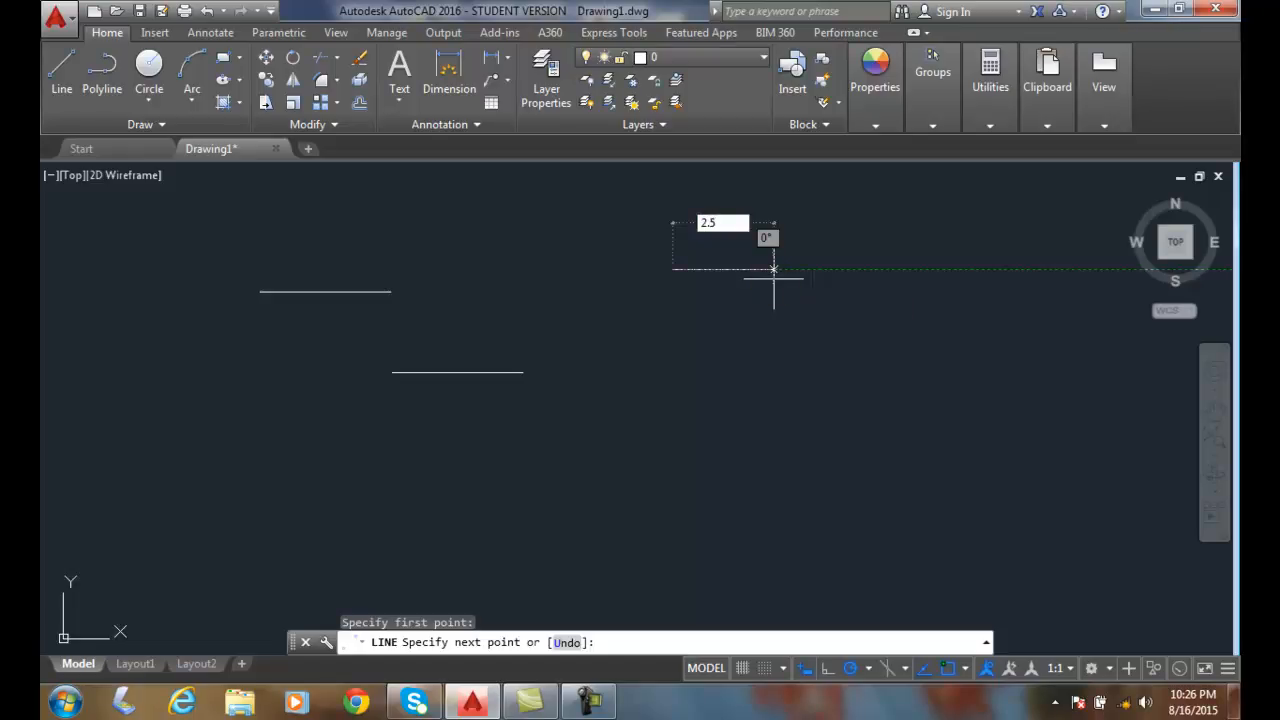
key(Return)
key(Return)
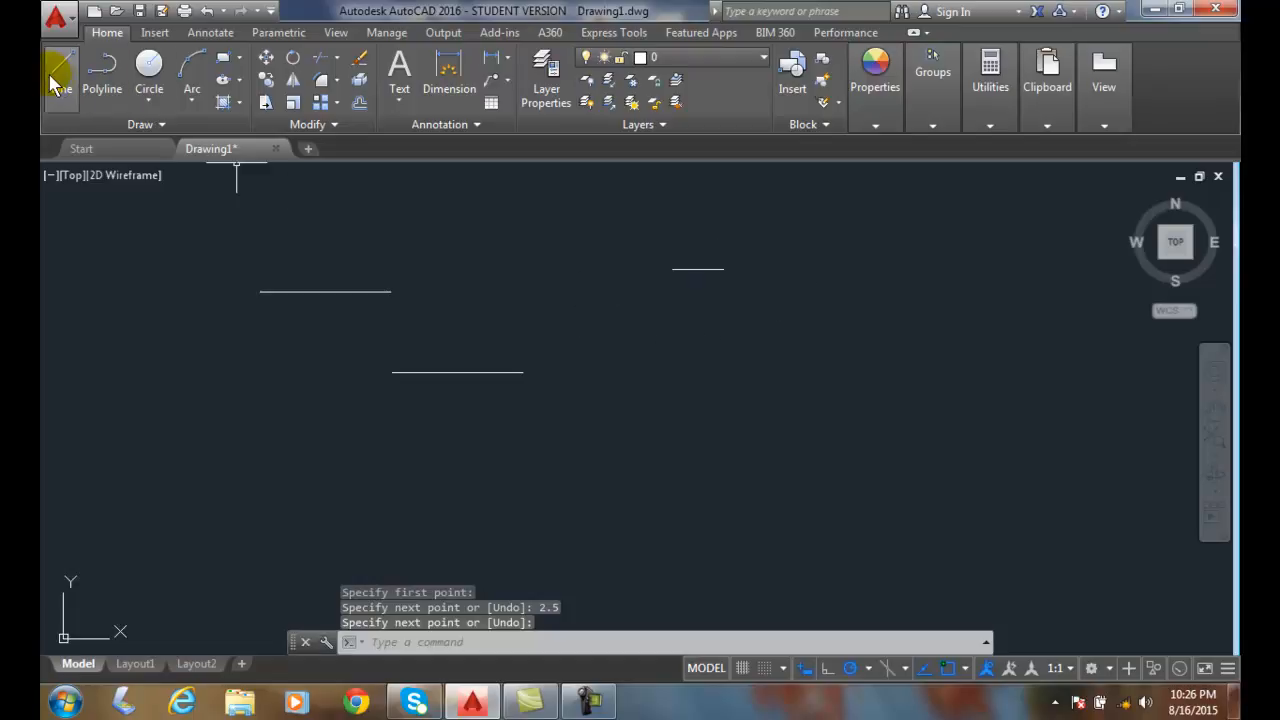
Step: Draw a horizontal line just below the 2.5-inch line, entering its length as the fraction 2-1/2
click(84, 88)
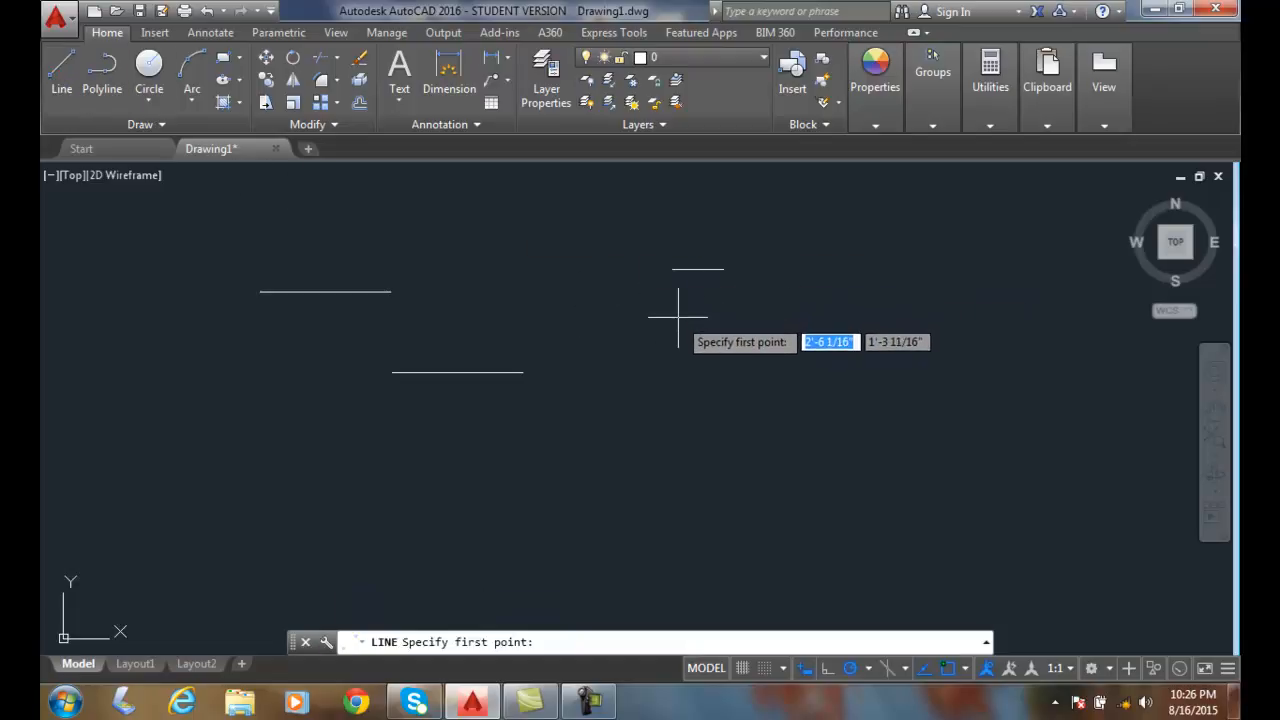
click(677, 318)
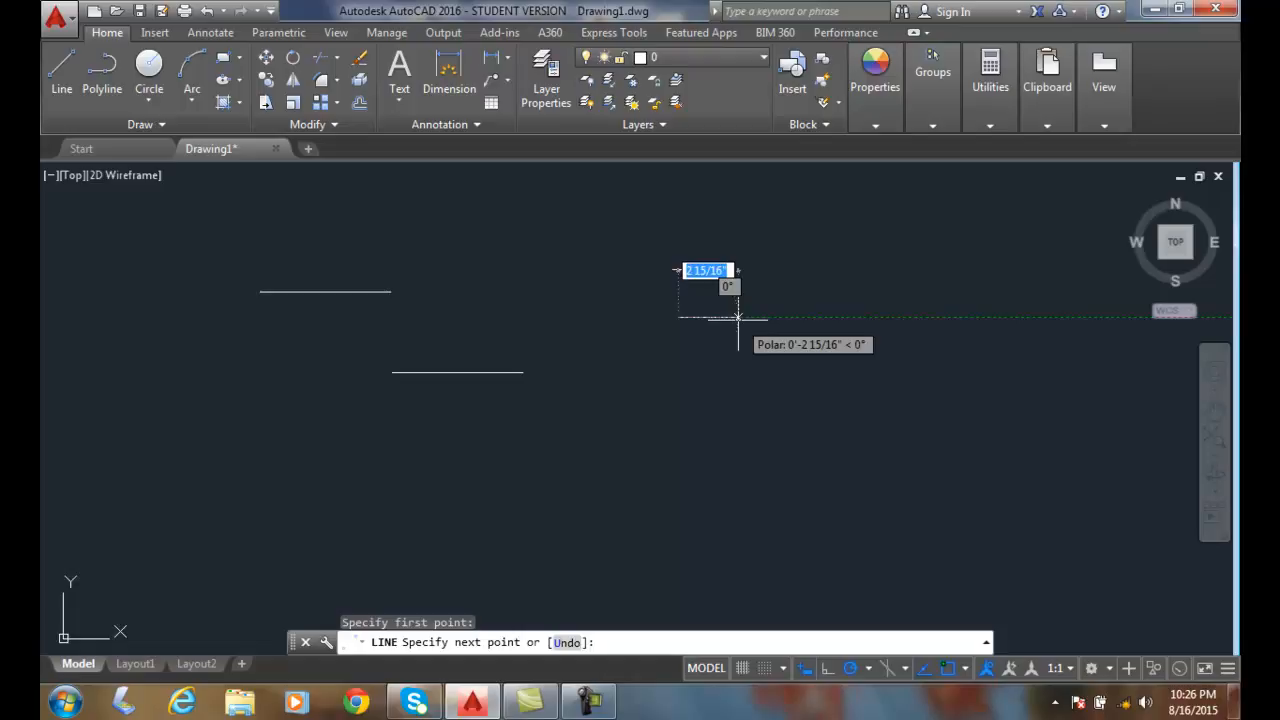
text(2-)
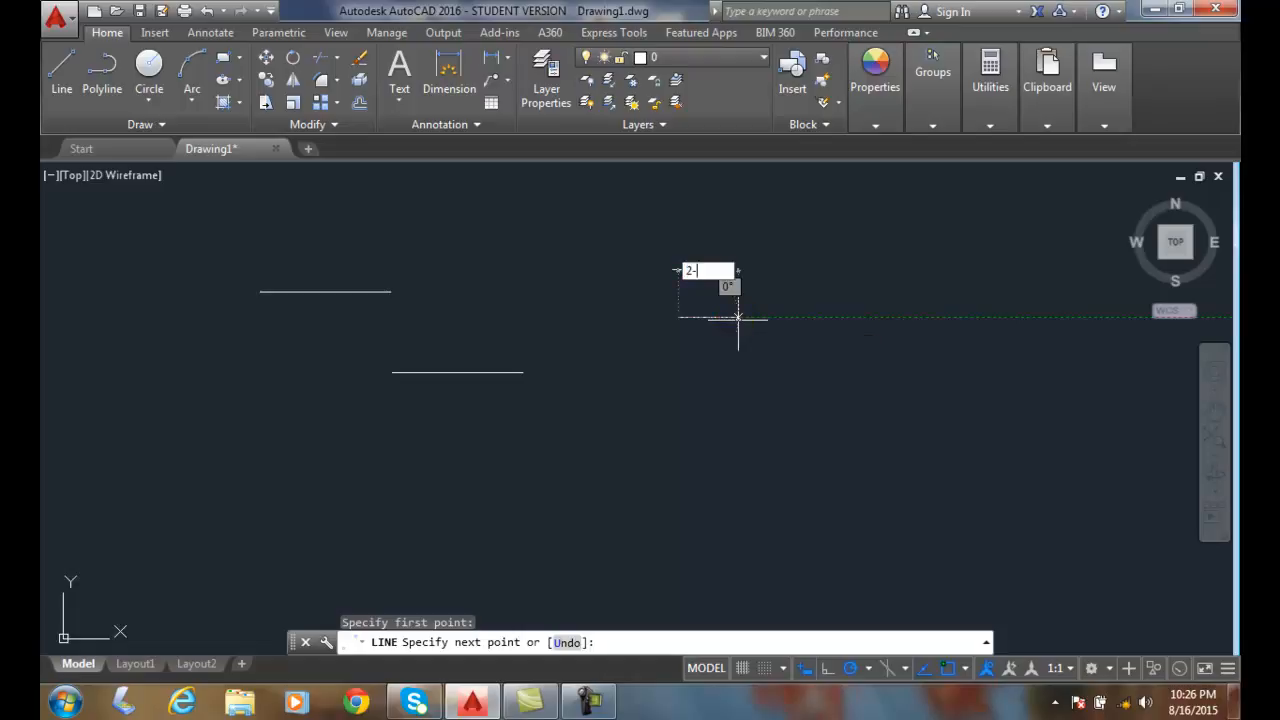
text(1/2)
key(Return)
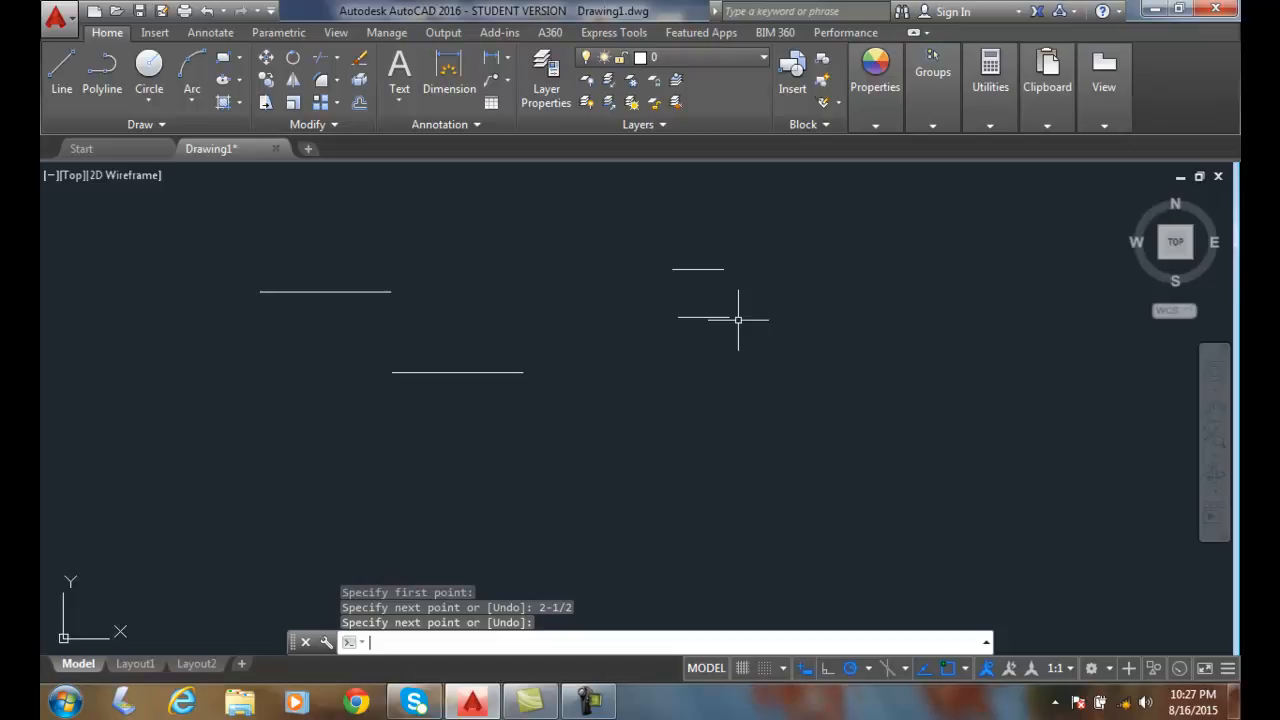
key(Return)
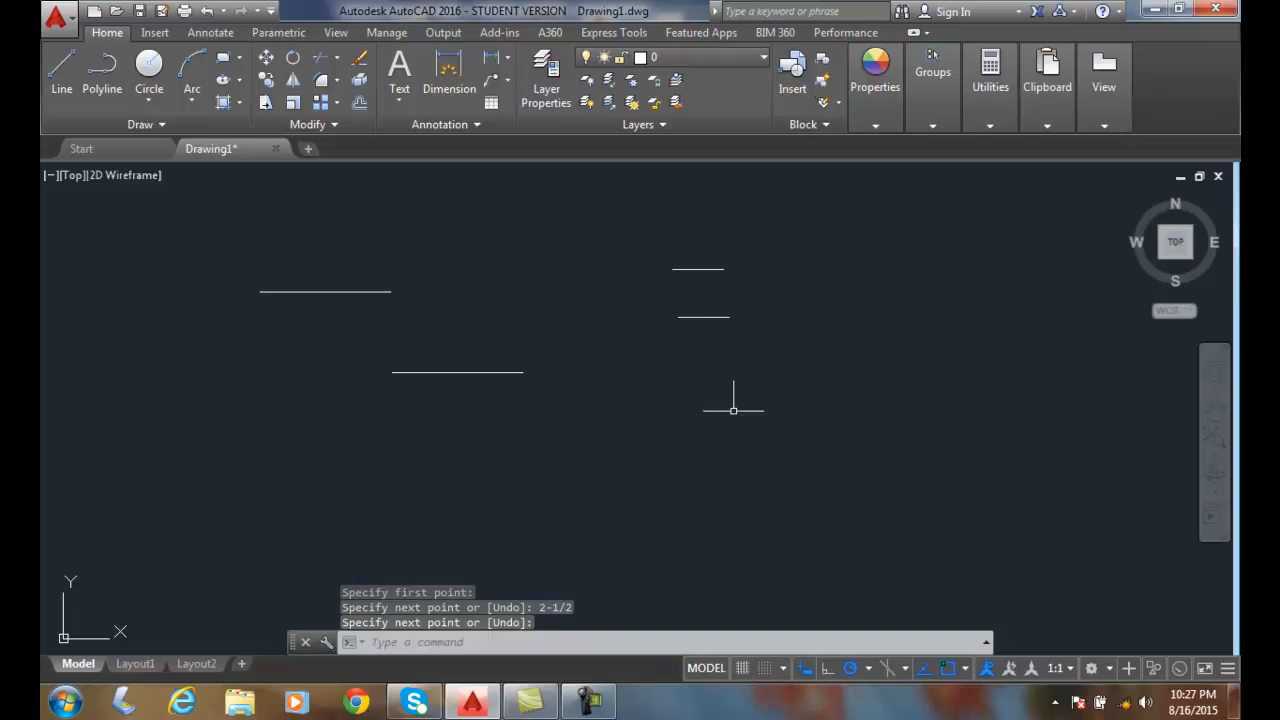
Step: Check the length type and precision in the Drawing Units settings, and close the dialog
click(68, 22)
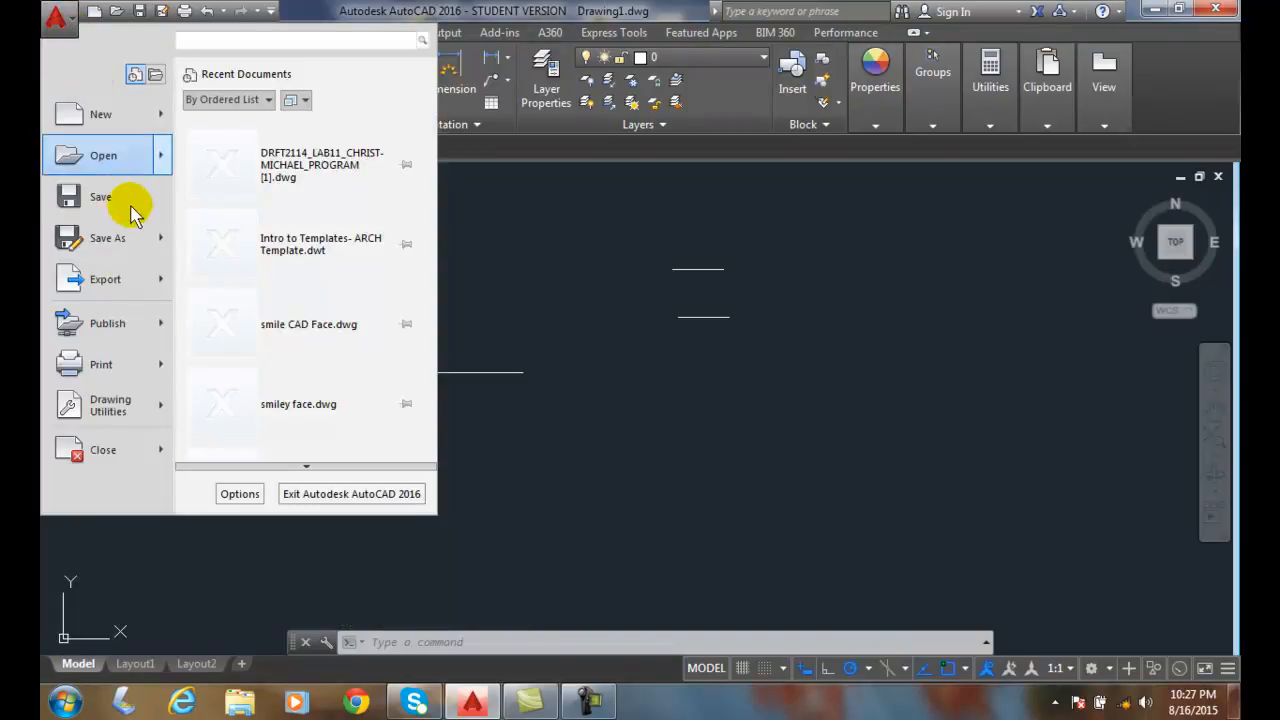
mouse_move(111, 410)
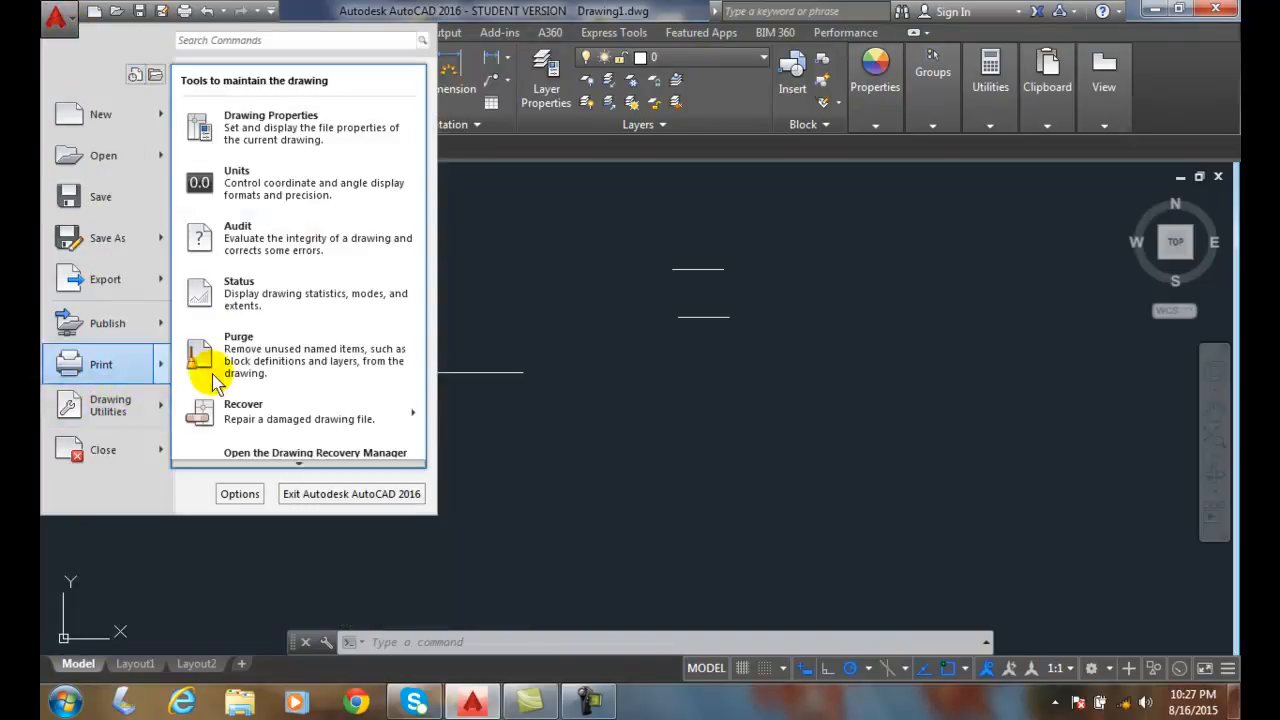
click(250, 187)
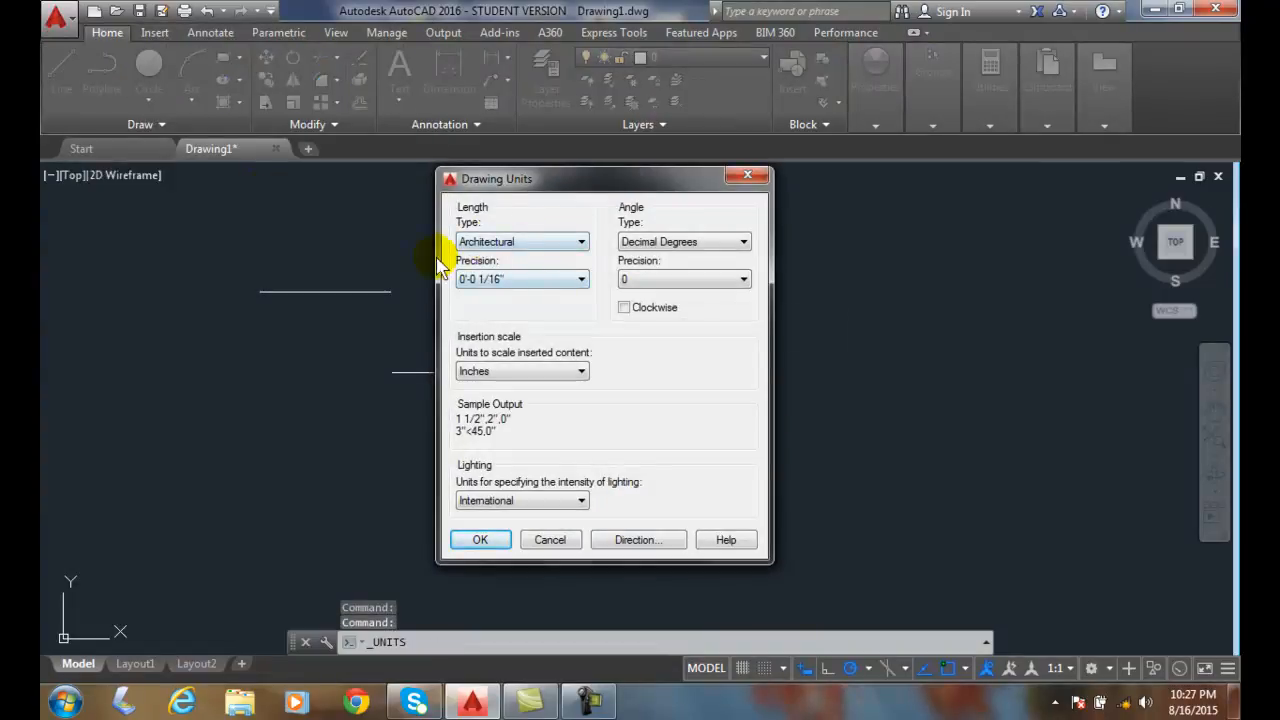
click(485, 552)
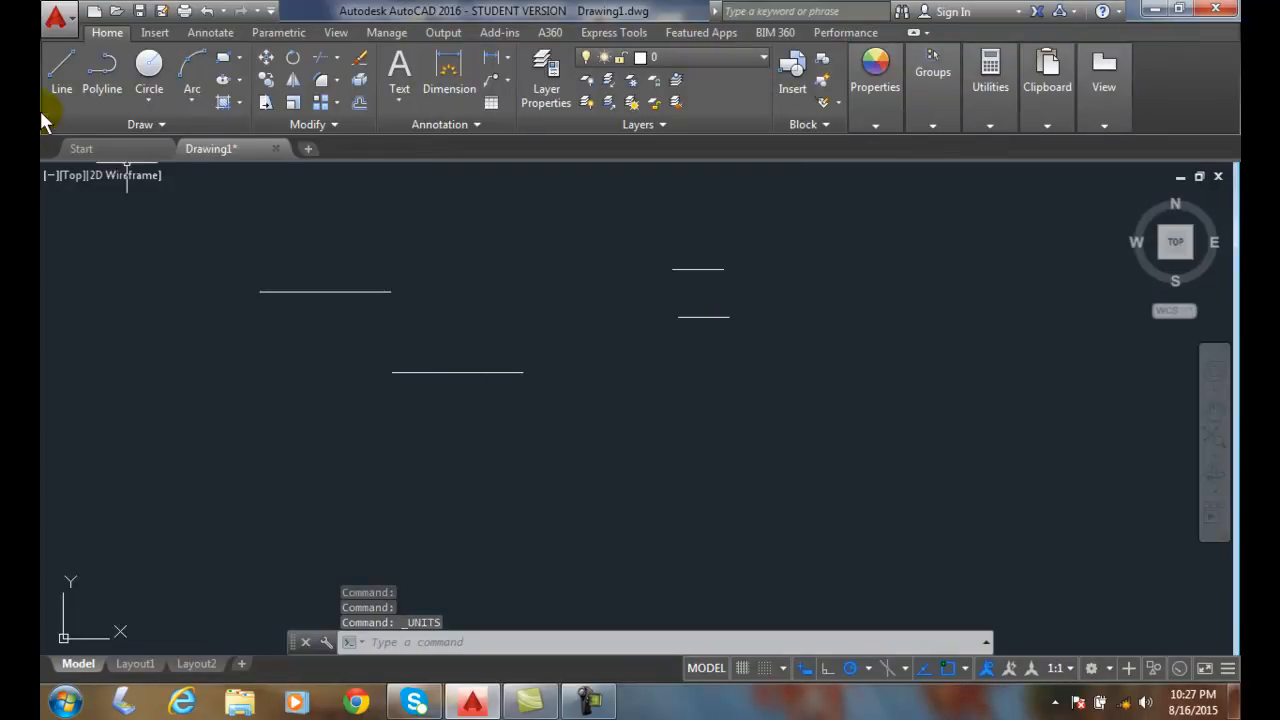
Step: Draw a line of length 2'6 below the existing lines, running right and sloping about 2° downward
click(56, 72)
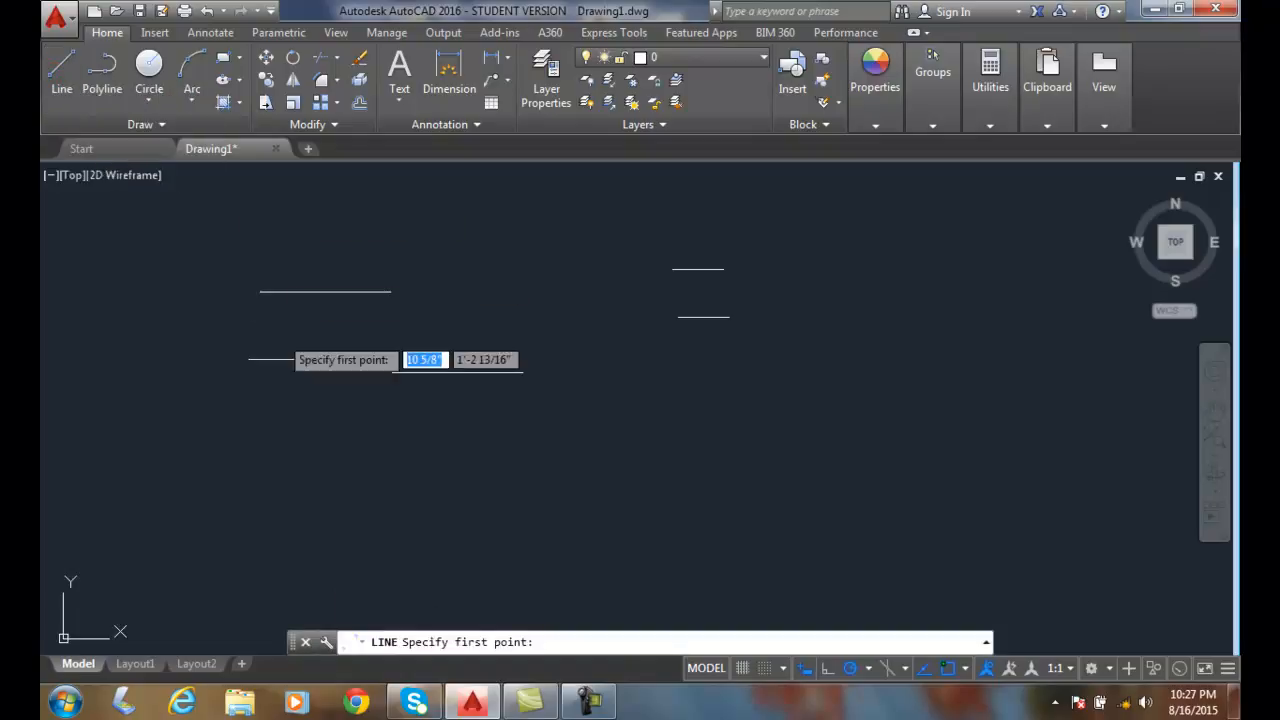
click(268, 499)
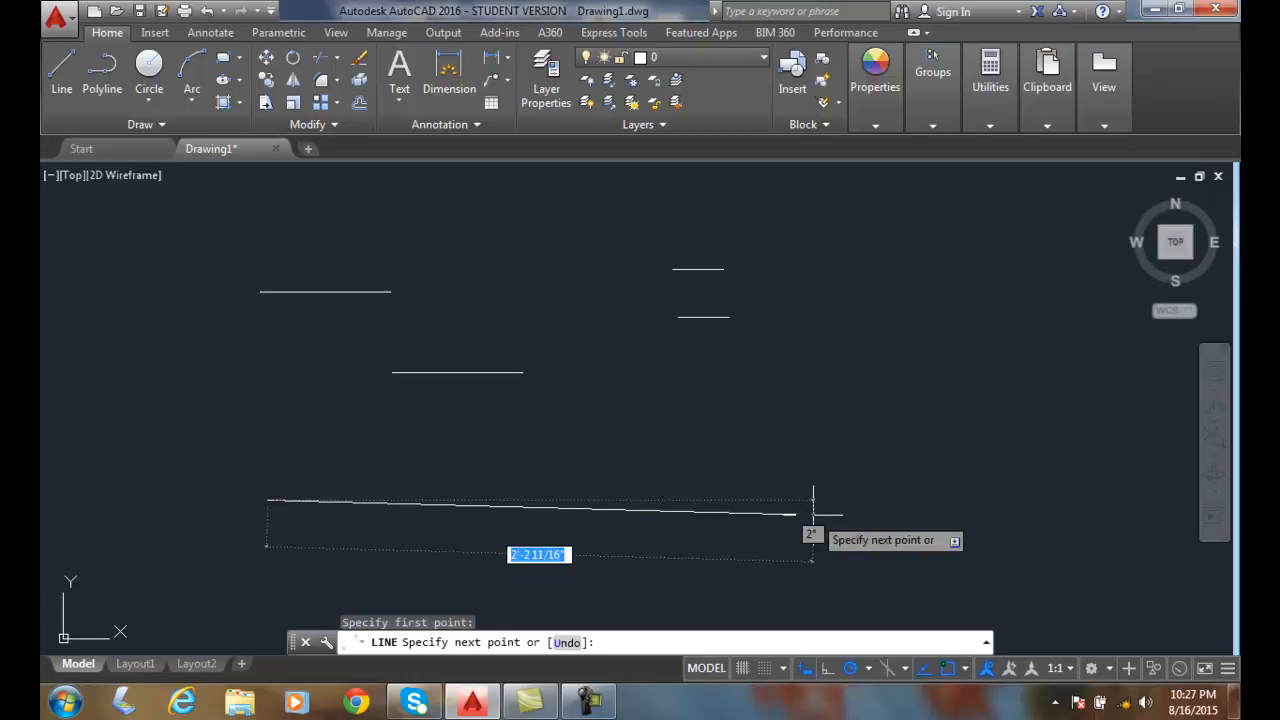
text(2)
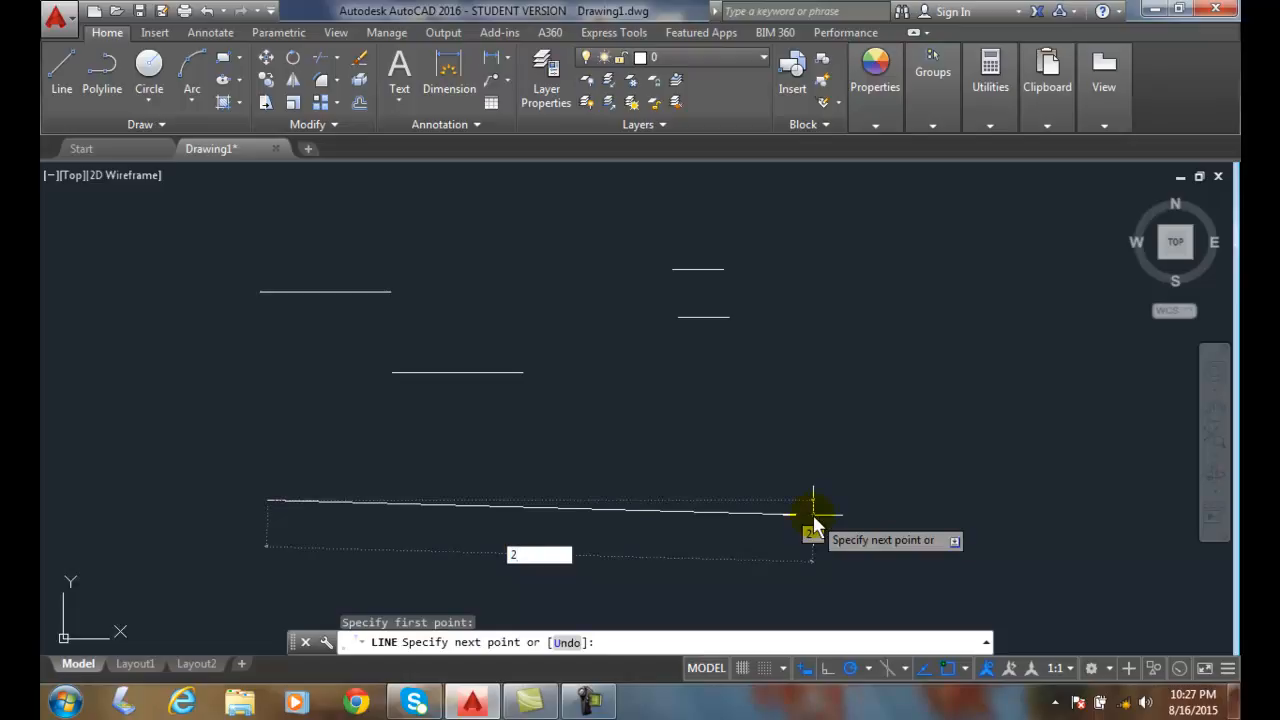
text('6)
key(Return)
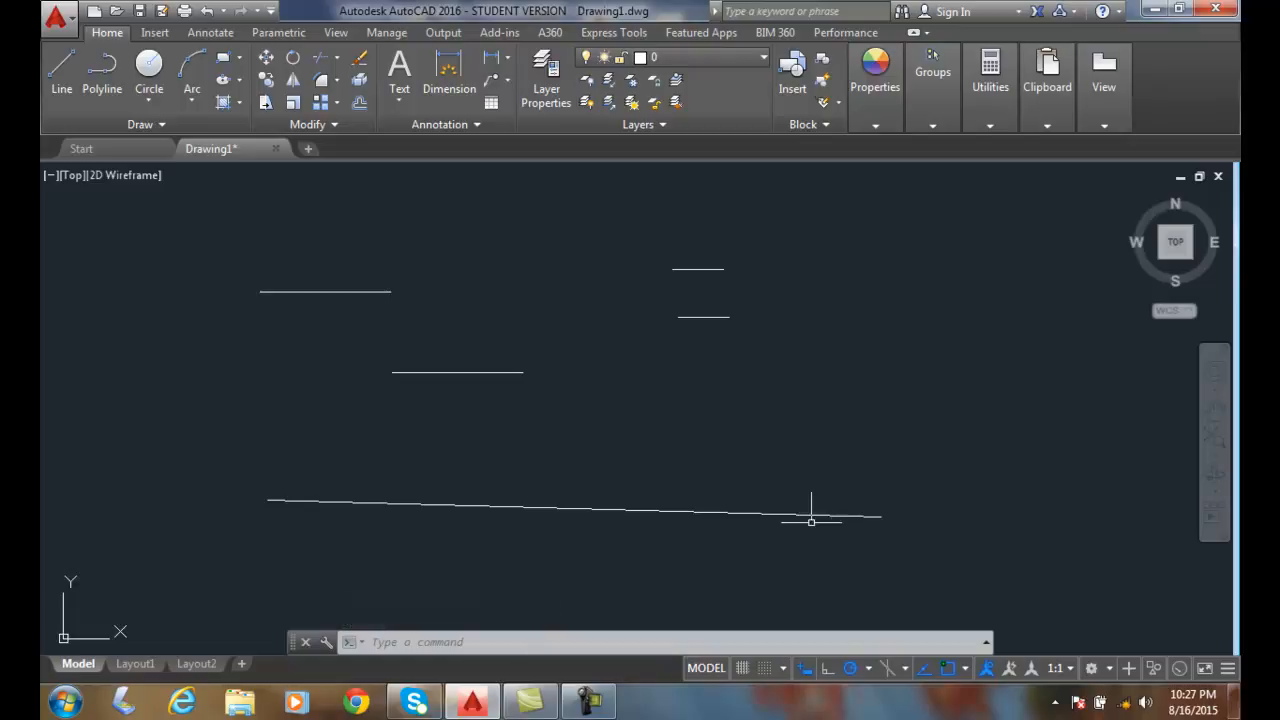
Step: Draw a short horizontal line of length 1/2 above the right part of the long sloping line
click(57, 72)
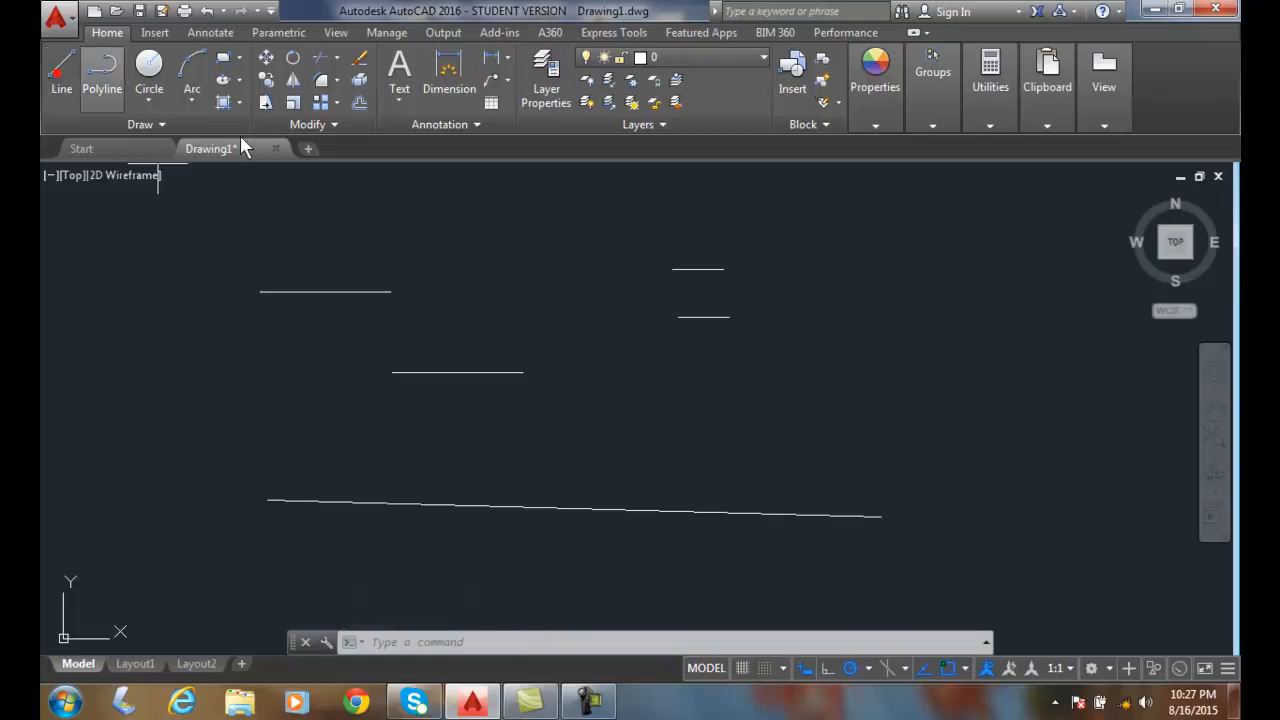
click(791, 413)
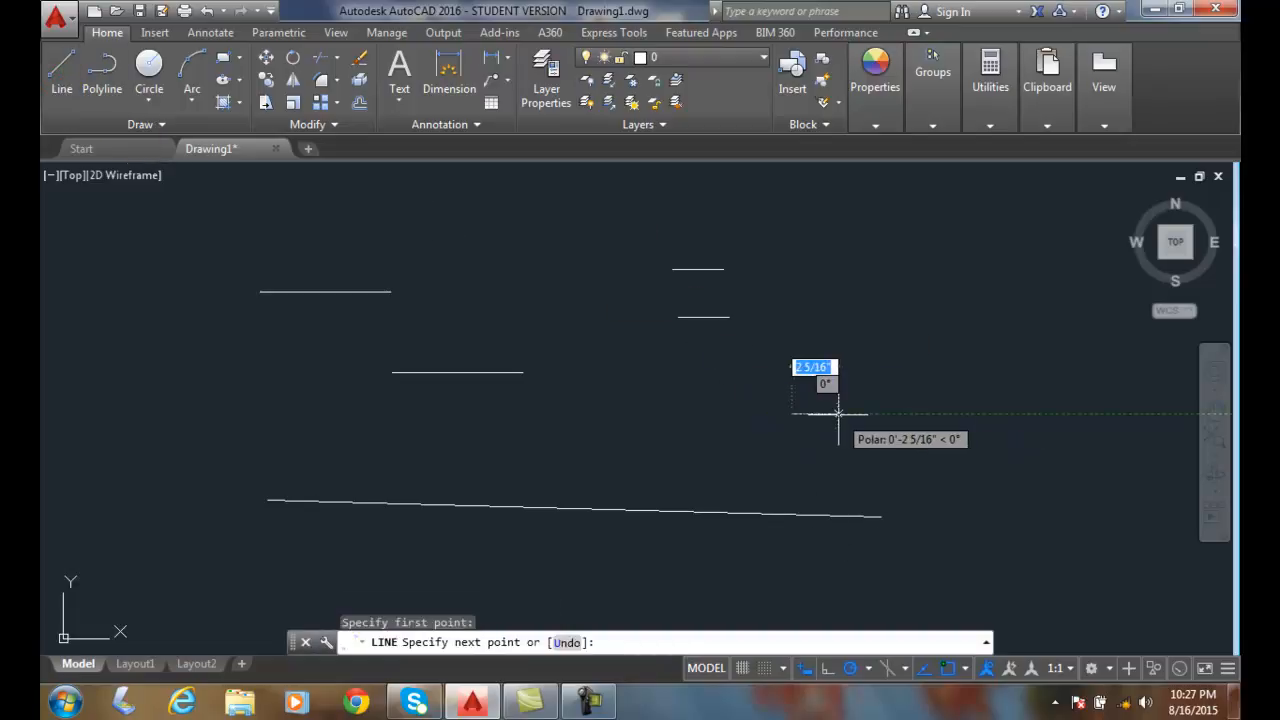
text(1/2)
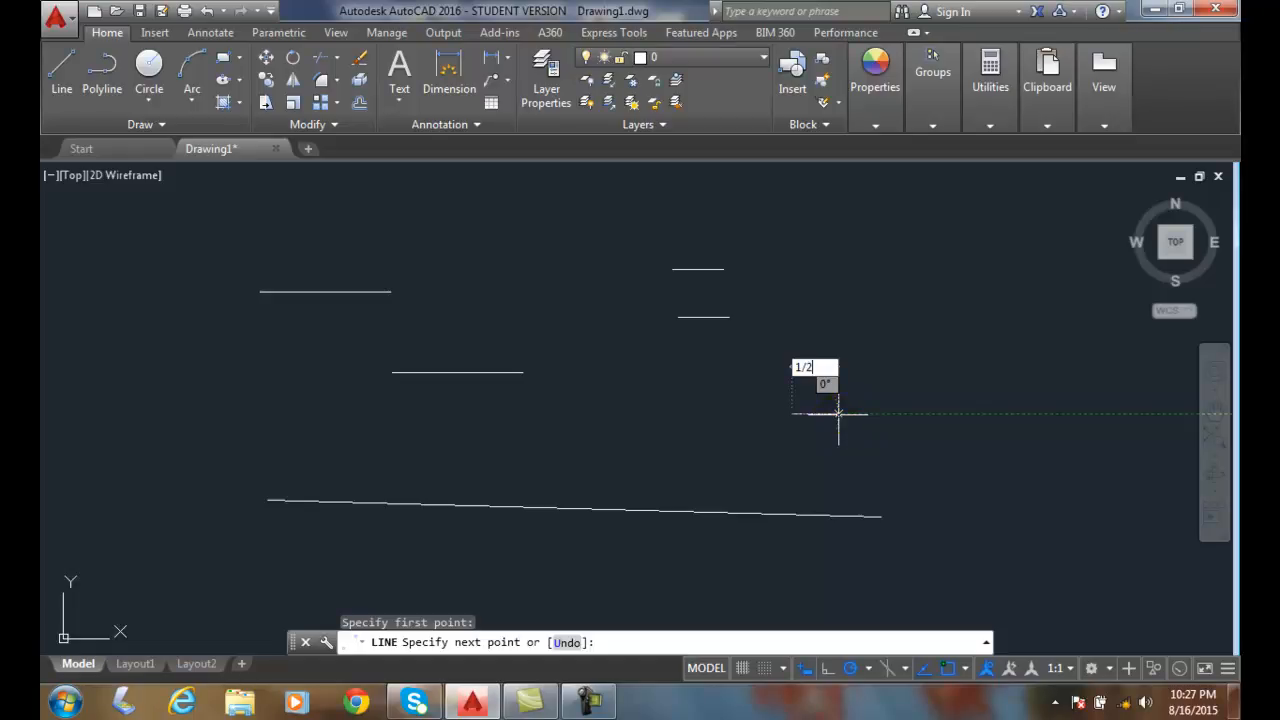
key(Return)
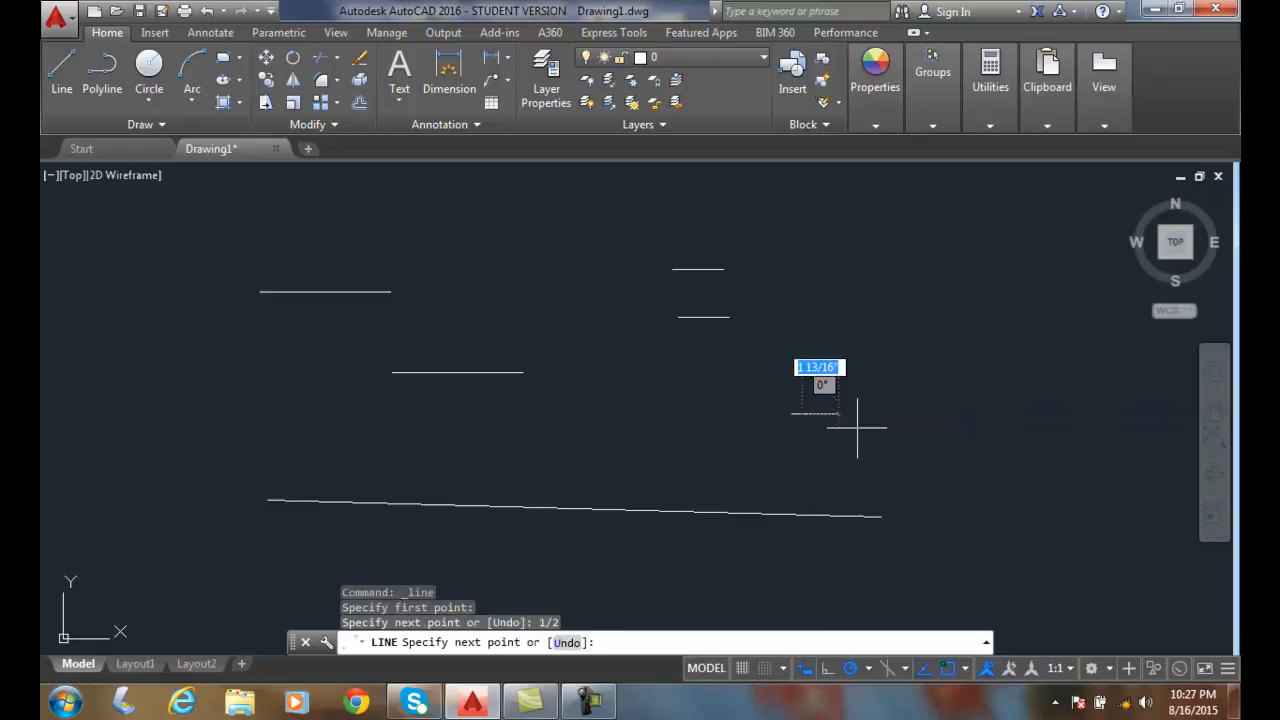
key(Return)
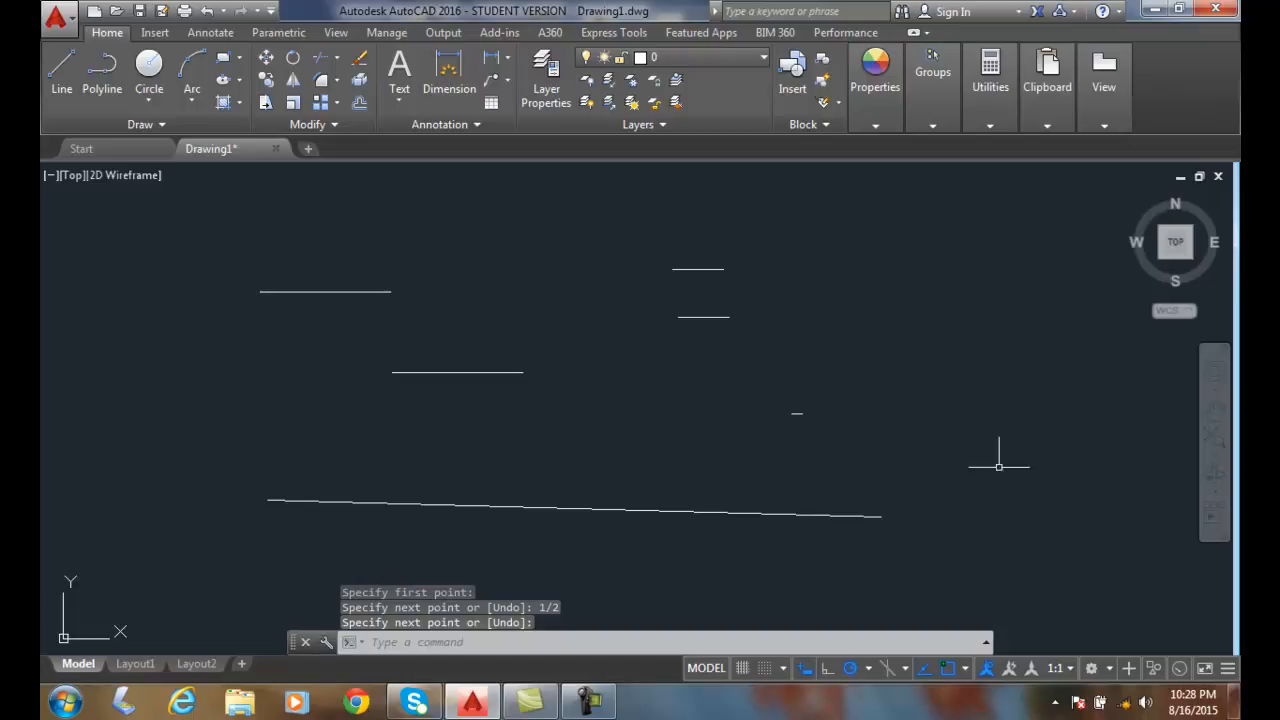
Step: Draw a horizontal line of length 24'6-1/2 to the right, below the sloping line, and inspect its full extent
click(61, 66)
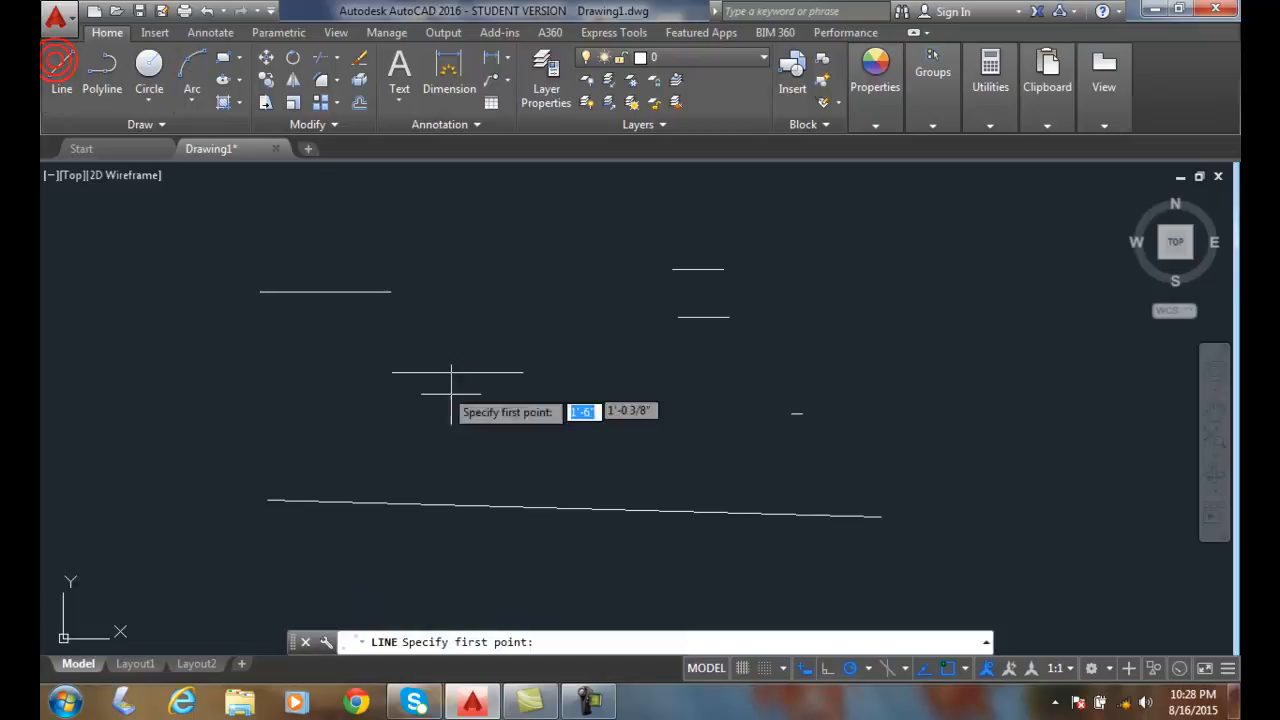
click(469, 581)
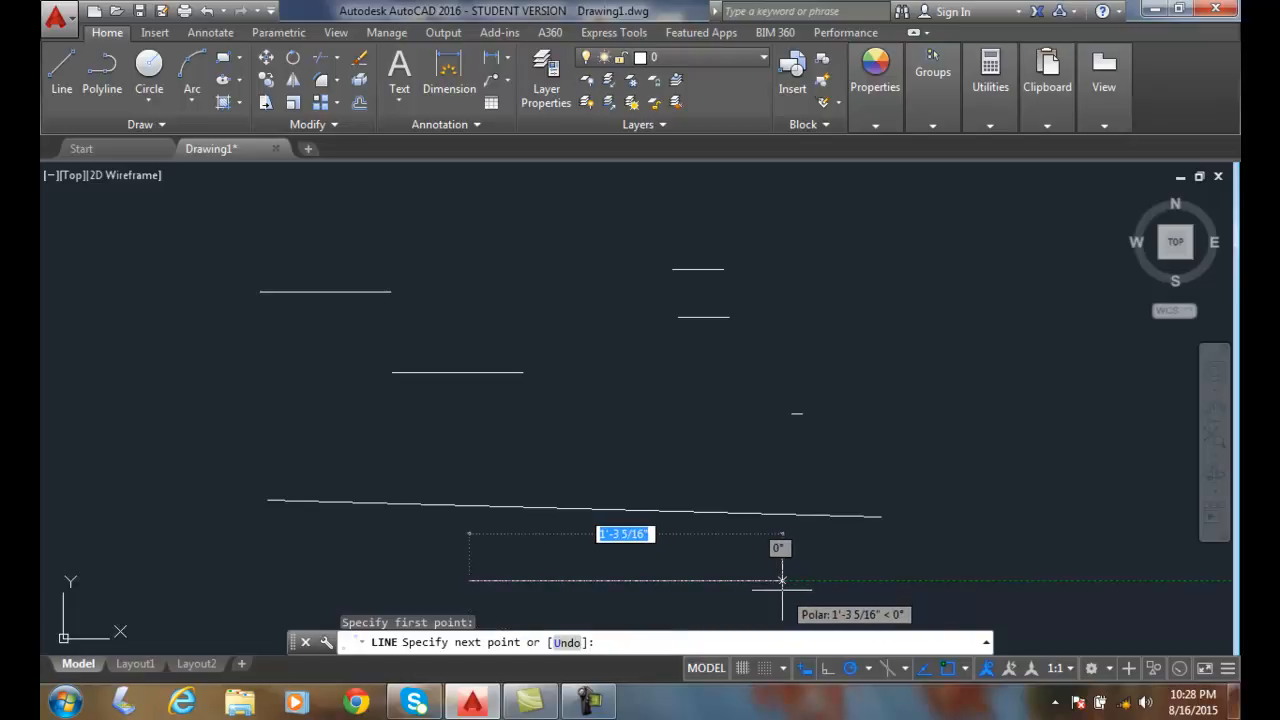
text(24')
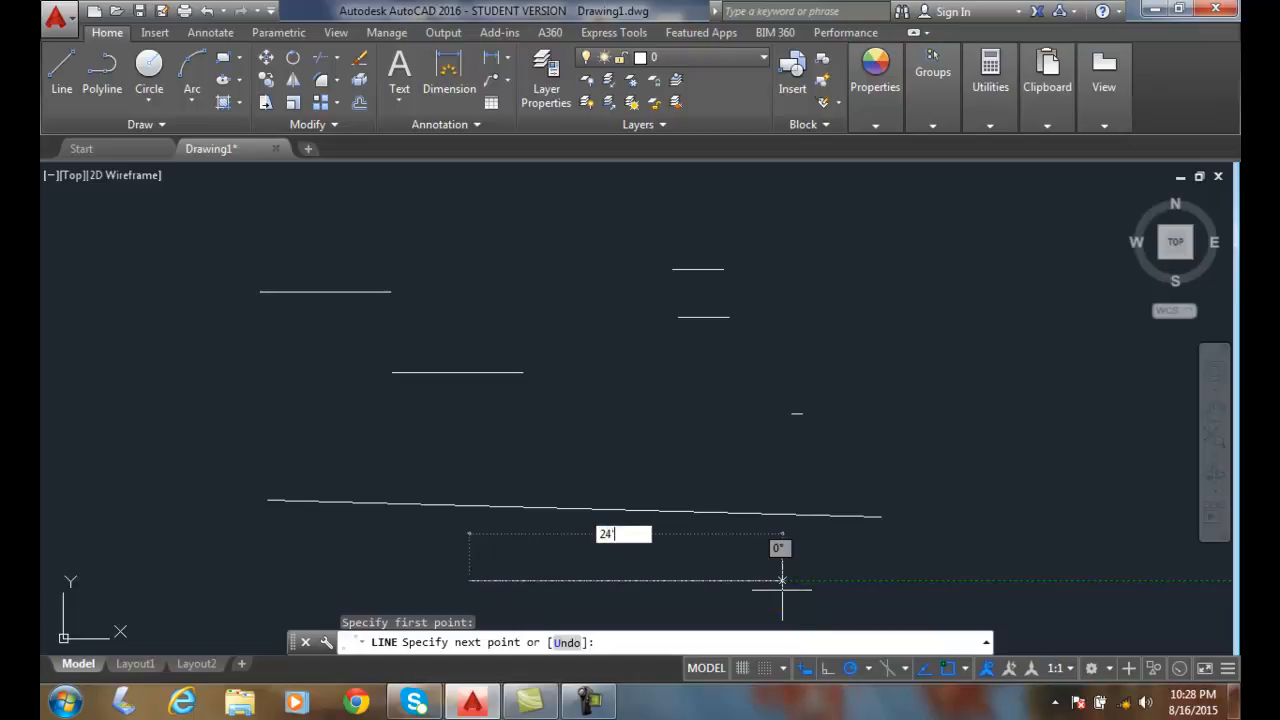
text(6-1/2)
click(782, 590)
key(Return)
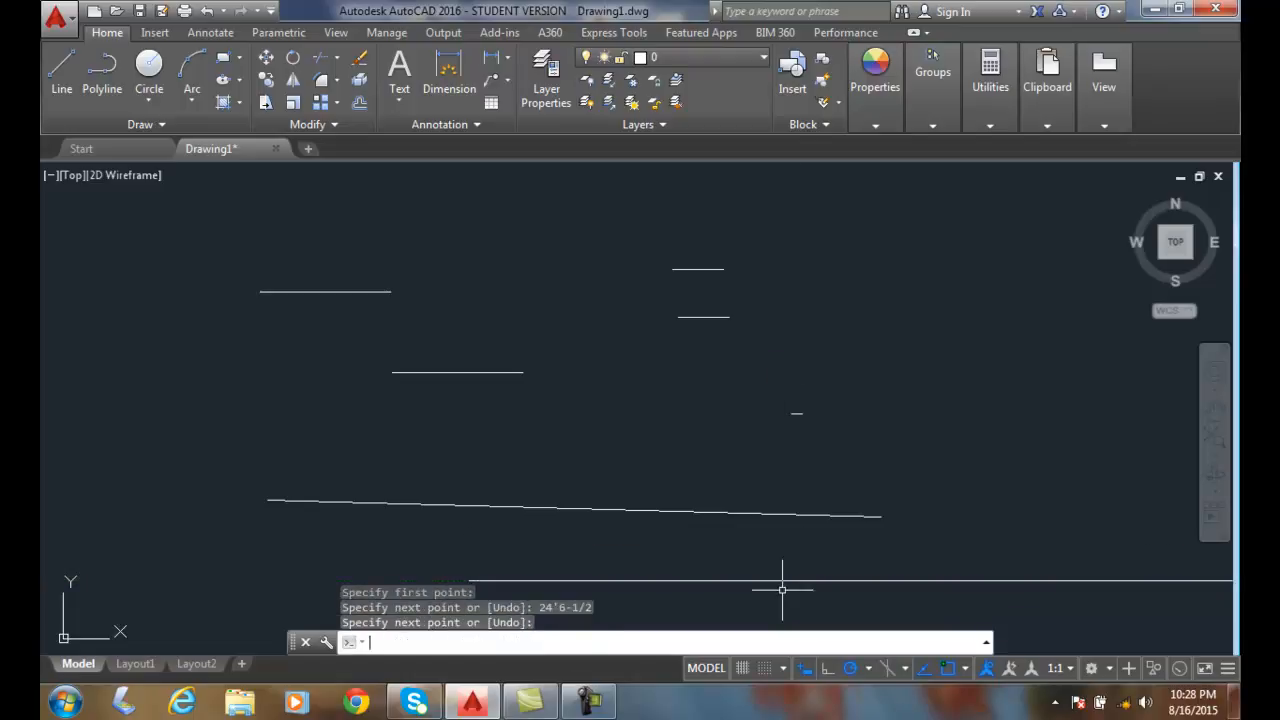
scroll(780, 588, down, 5)
middle_drag(853, 545, 360, 477)
scroll(386, 506, up, 5)
scroll(386, 506, down, 4)
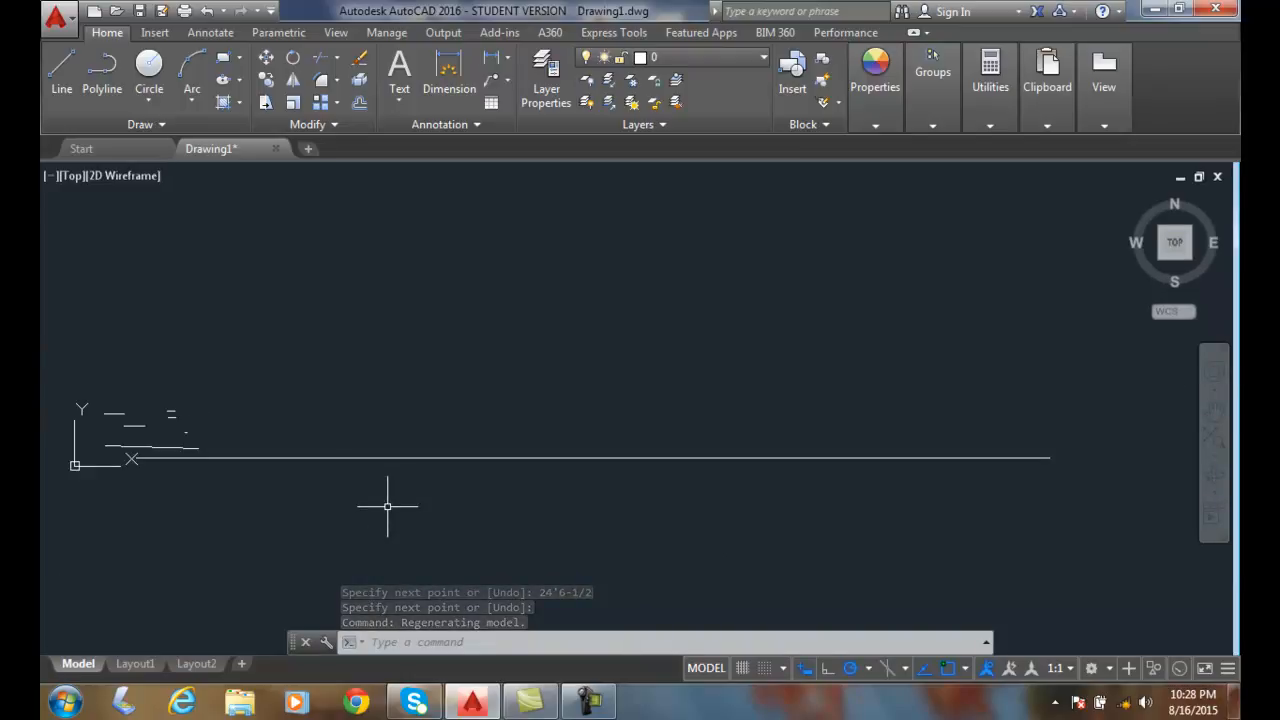